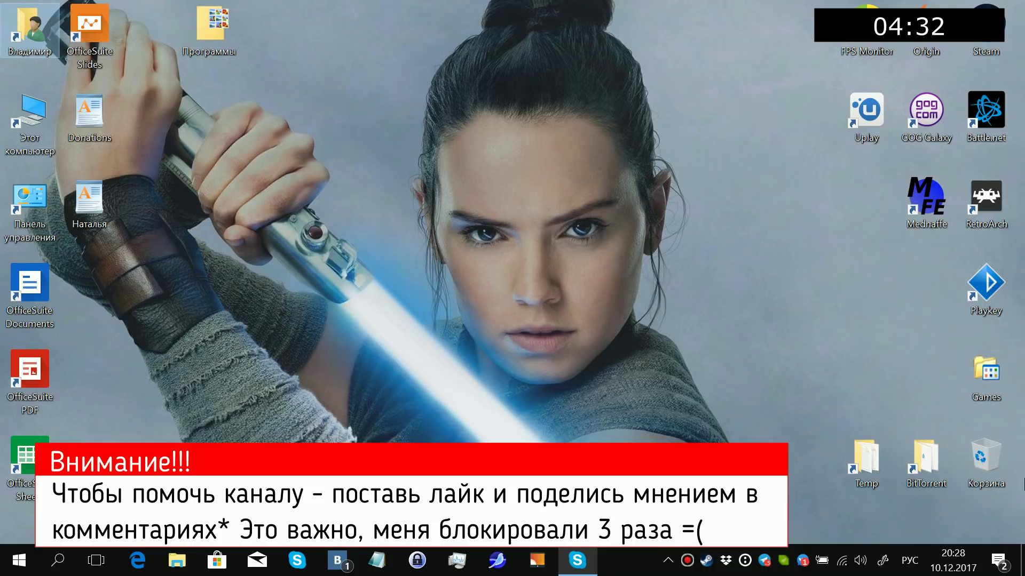
# Examine the folders offered for selective synchronization in the Dropbox preferences, and close both dialogs
pyautogui.click(726, 564)
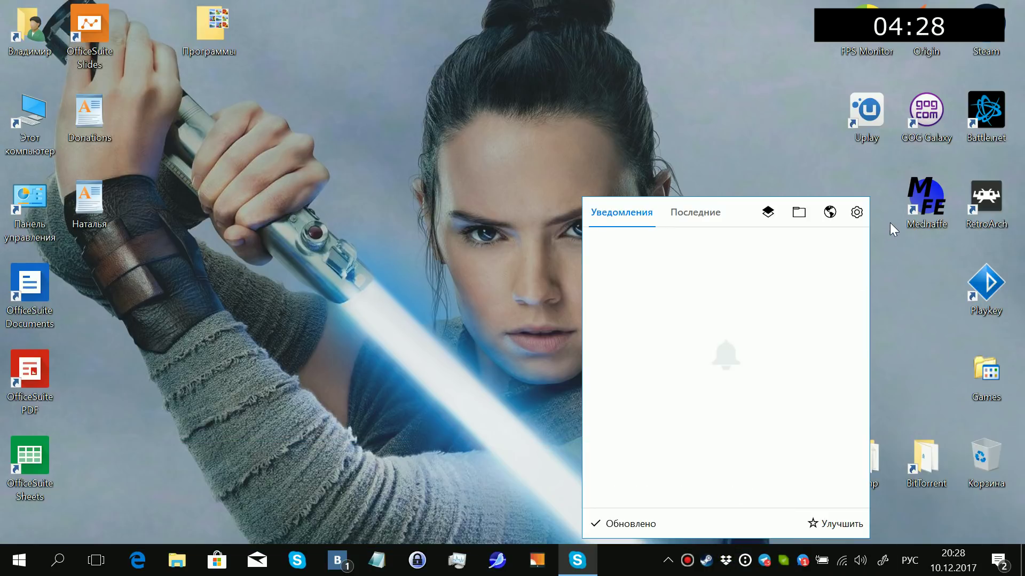
pyautogui.click(856, 212)
pyautogui.click(902, 318)
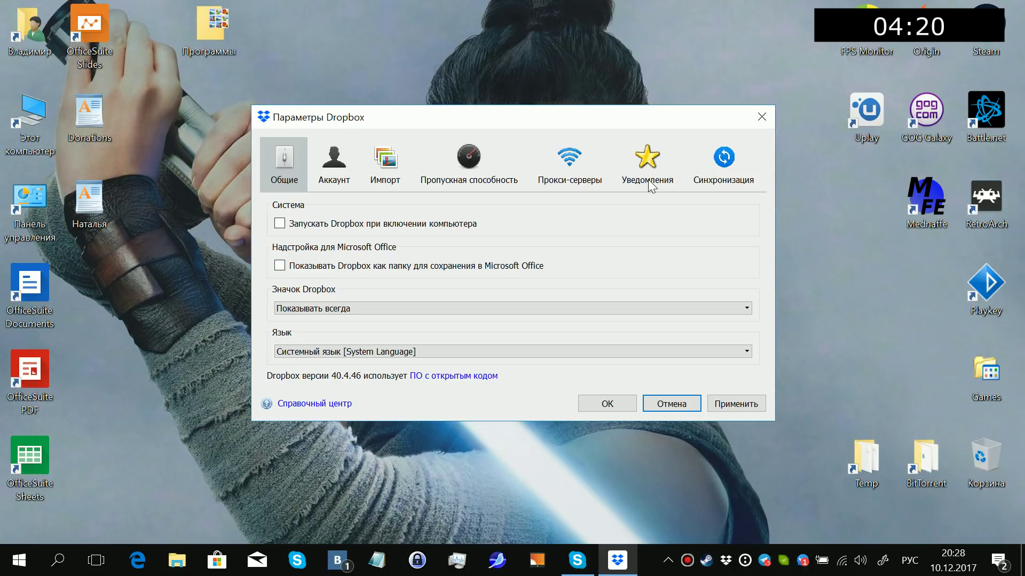
pyautogui.click(724, 165)
pyautogui.click(693, 260)
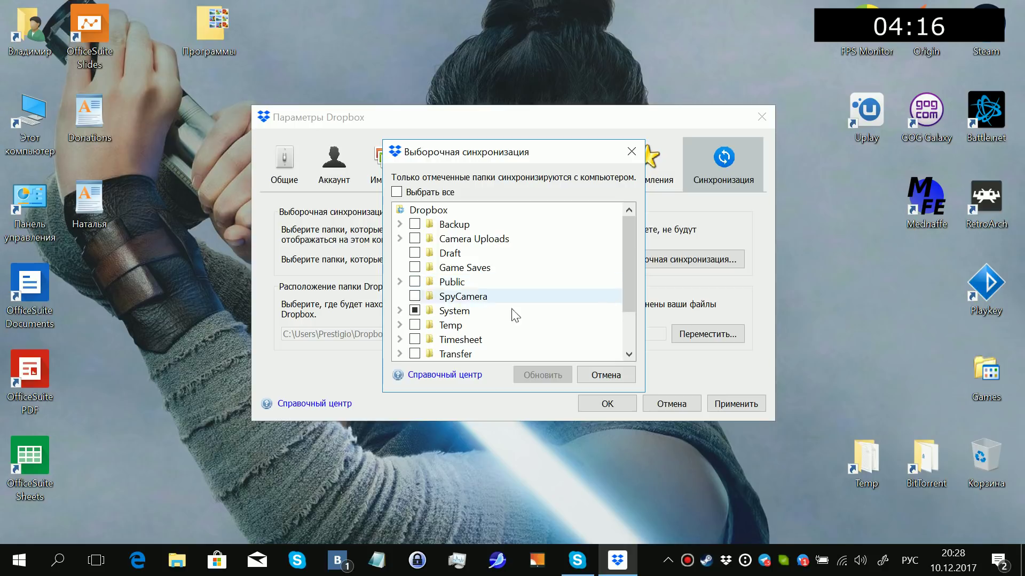
pyautogui.scroll(-2, 493, 313)
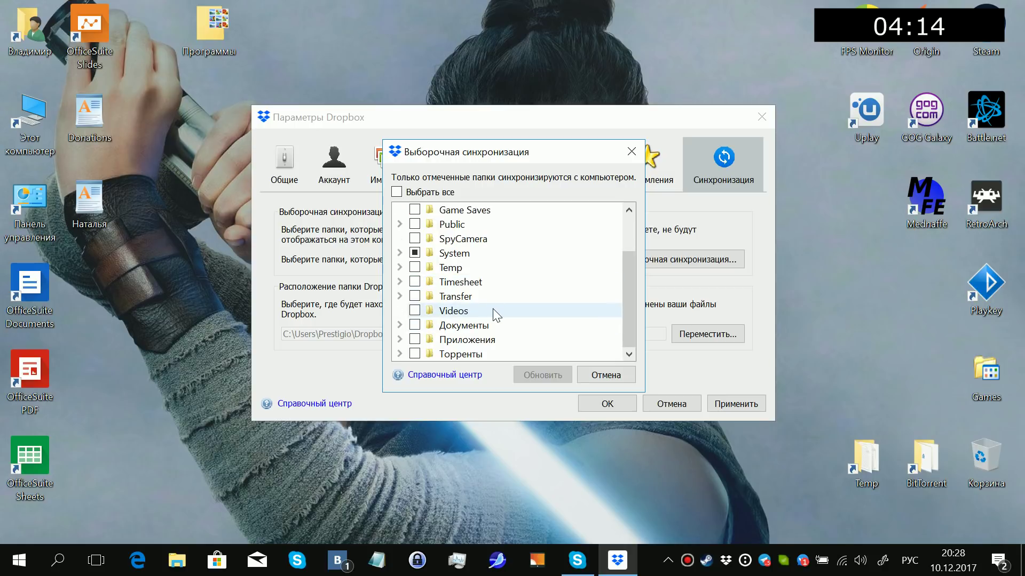
pyautogui.click(631, 152)
pyautogui.click(760, 117)
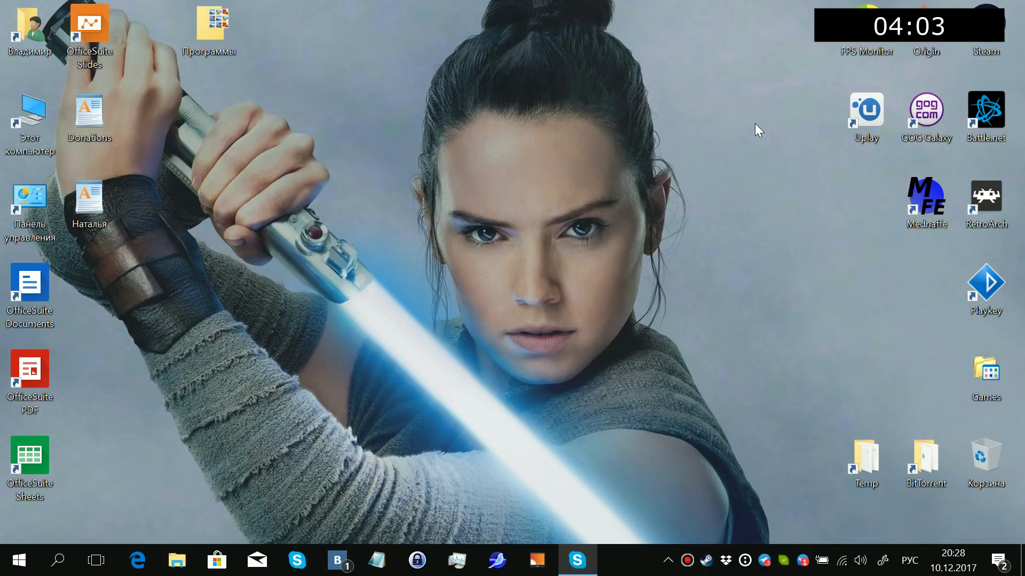
# Open Disk-O and compare its connected Yandex cloud drive with the local drives listed in This PC
pyautogui.click(745, 561)
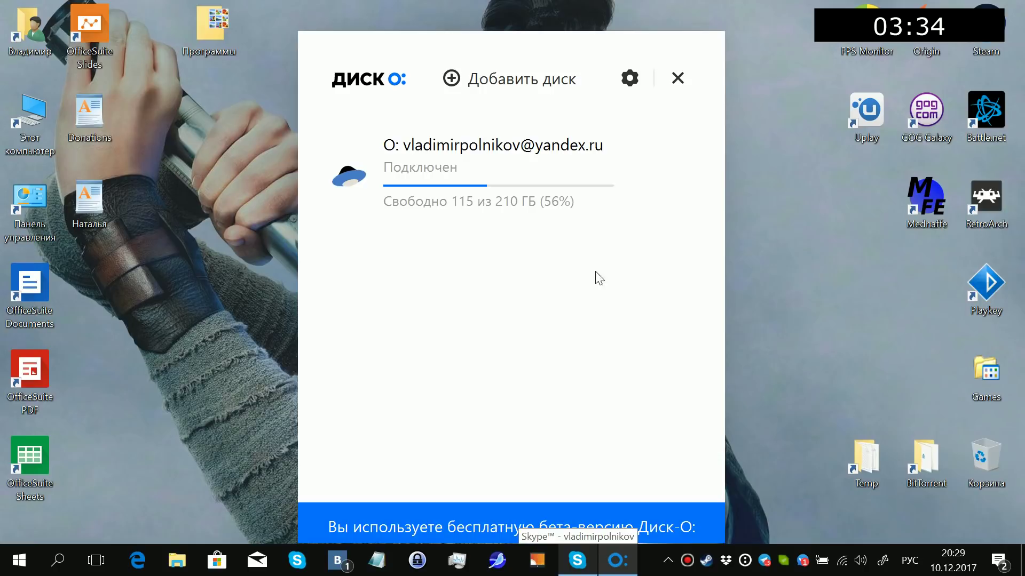
pyautogui.doubleClick(47, 123)
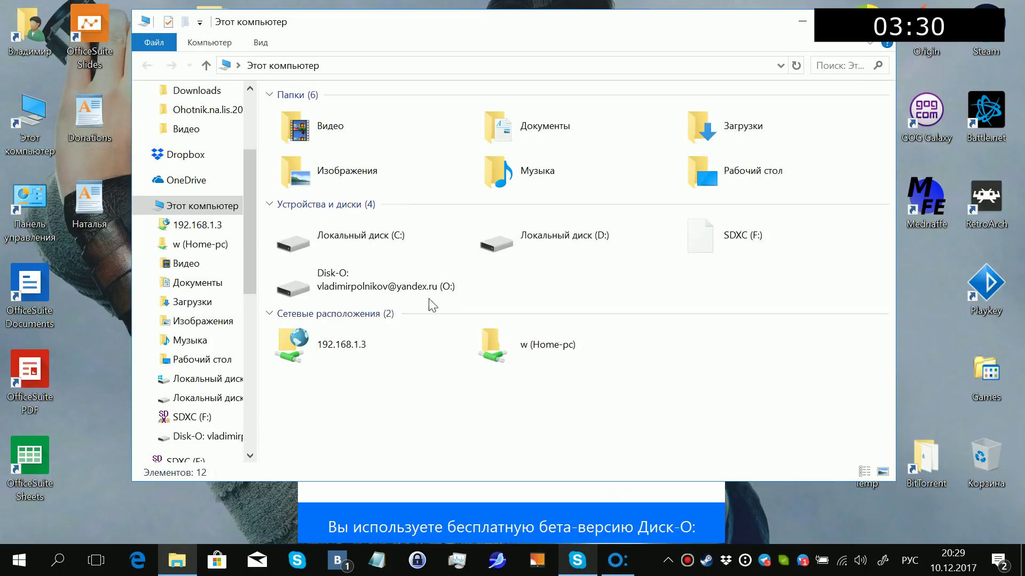
pyautogui.click(335, 262)
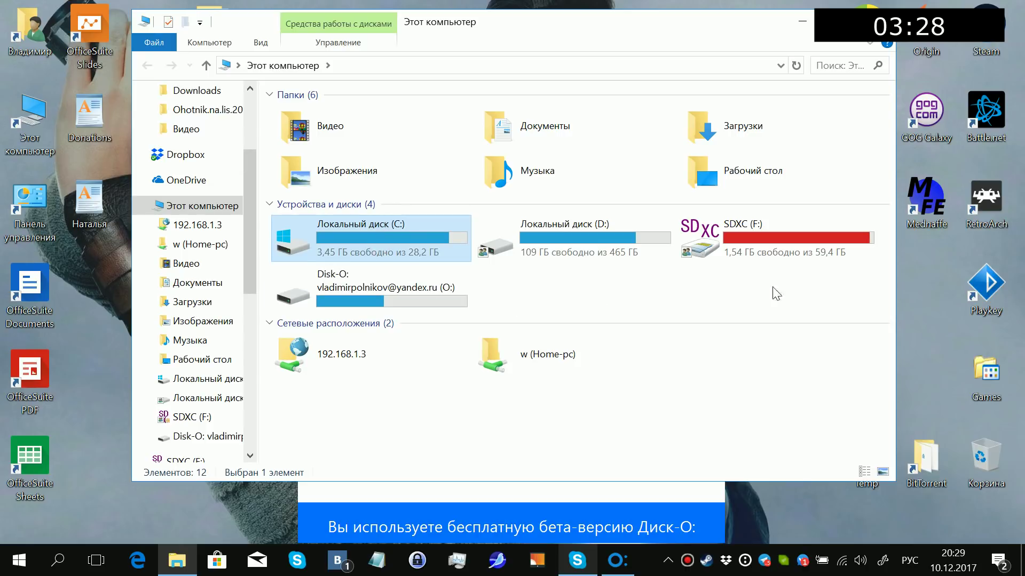
pyautogui.click(787, 258)
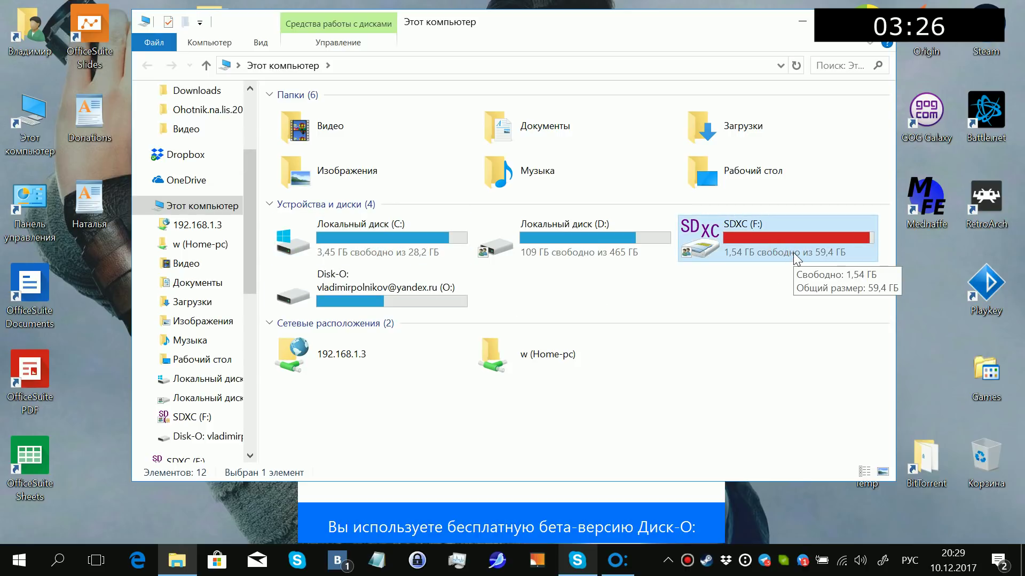
pyautogui.click(504, 500)
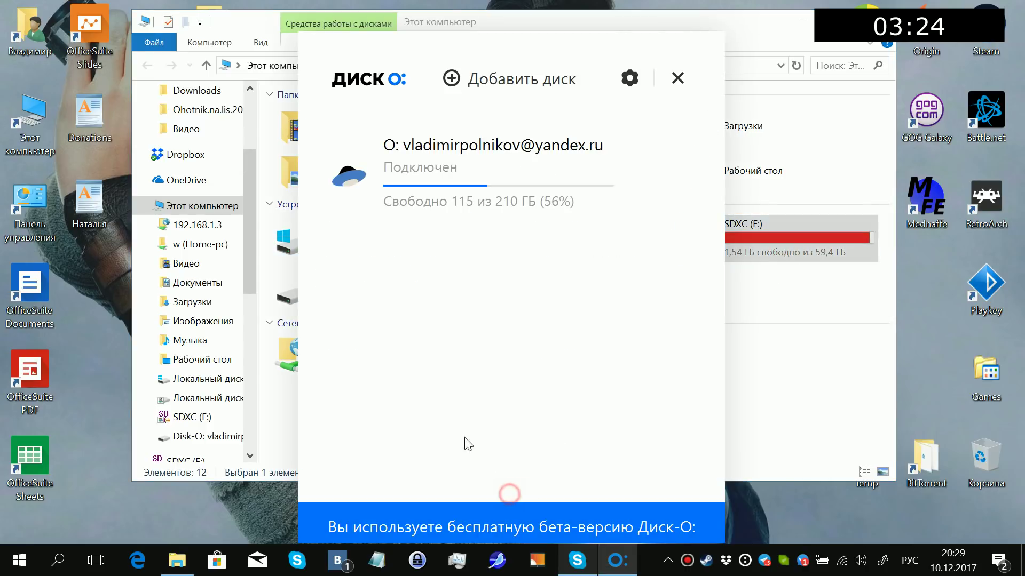
pyautogui.moveTo(547, 216)
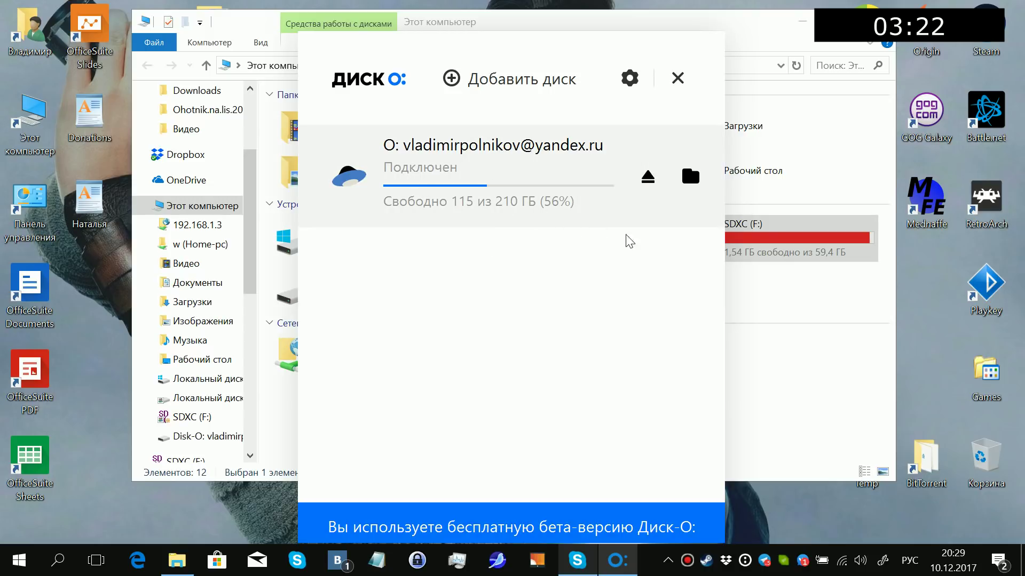
pyautogui.click(788, 298)
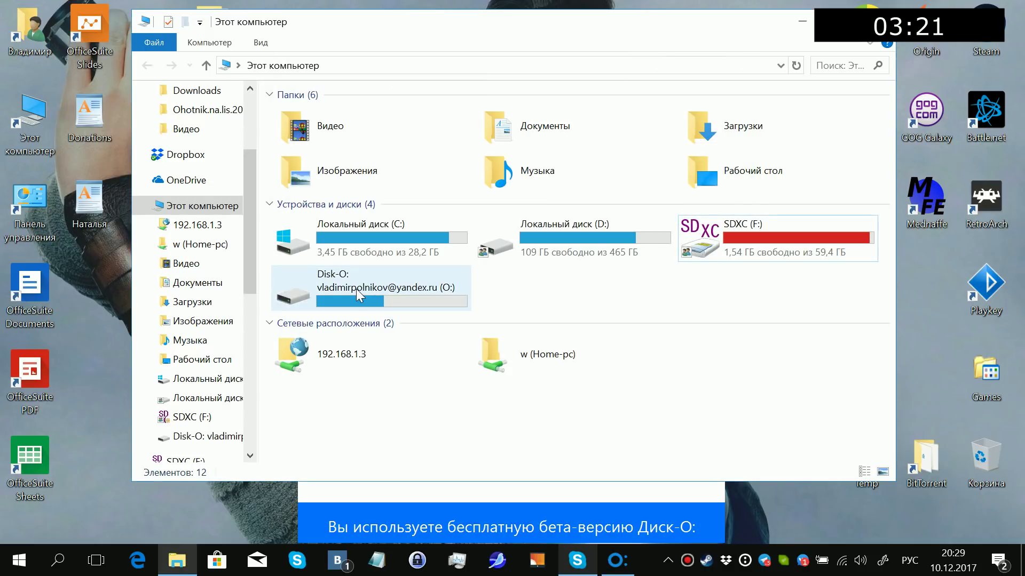
# Open the Disk-O cloud drive (O:) in File Explorer and look over the files and folders stored on it
pyautogui.moveTo(357, 289)
pyautogui.doubleClick(365, 282)
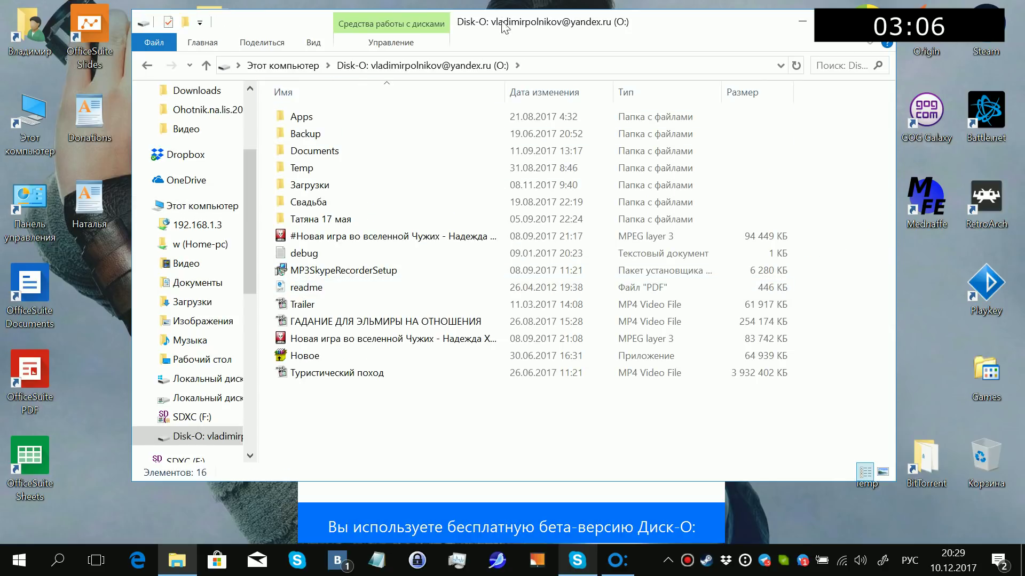
pyautogui.moveTo(514, 435); pyautogui.dragTo(263, 104)
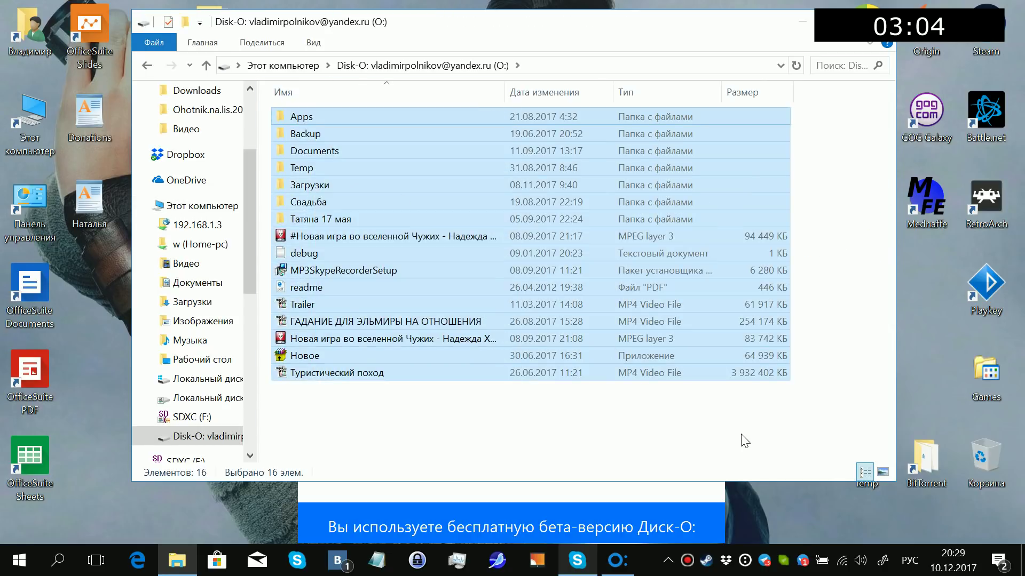
pyautogui.click(728, 422)
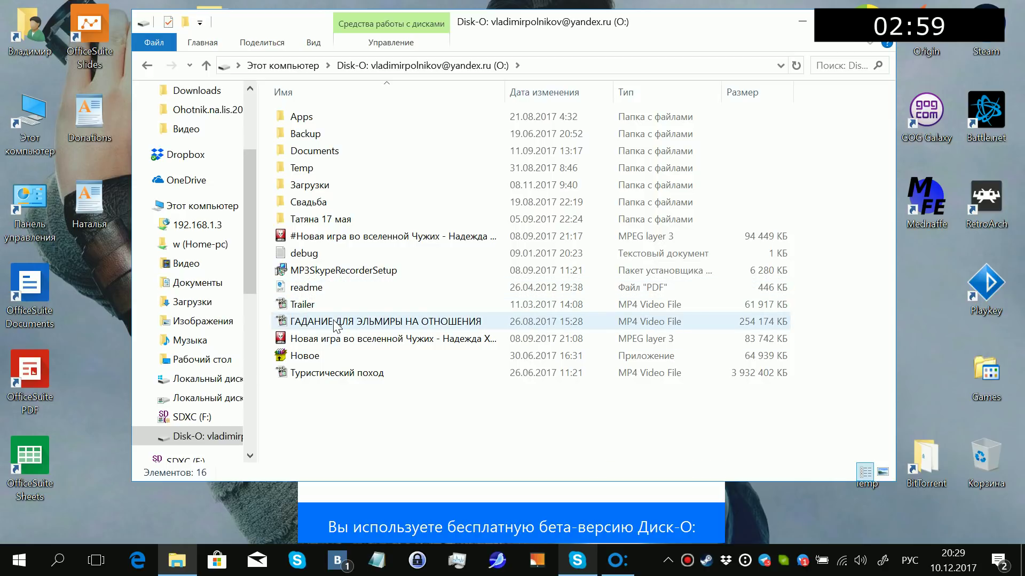
pyautogui.moveTo(334, 324)
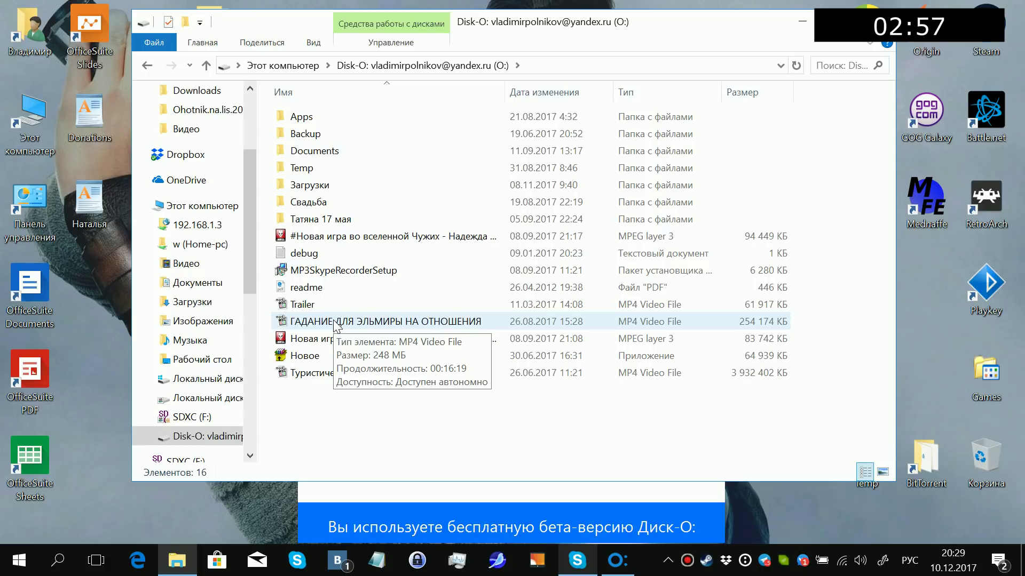
# Play the MP3 file "#Новая игра во вселенной Чужих" directly from the cloud drive and pause playback
pyautogui.click(646, 238)
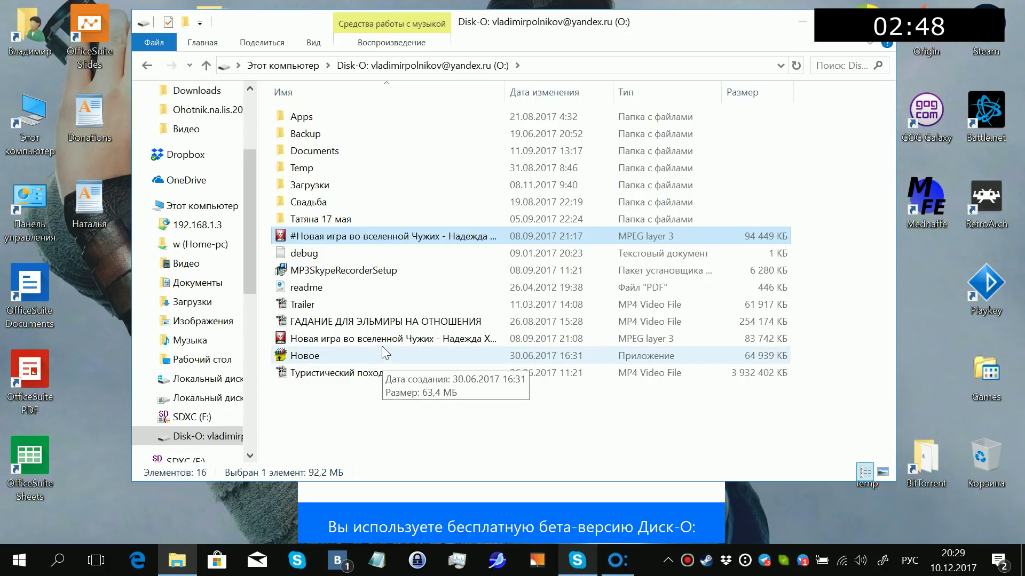
pyautogui.click(446, 235)
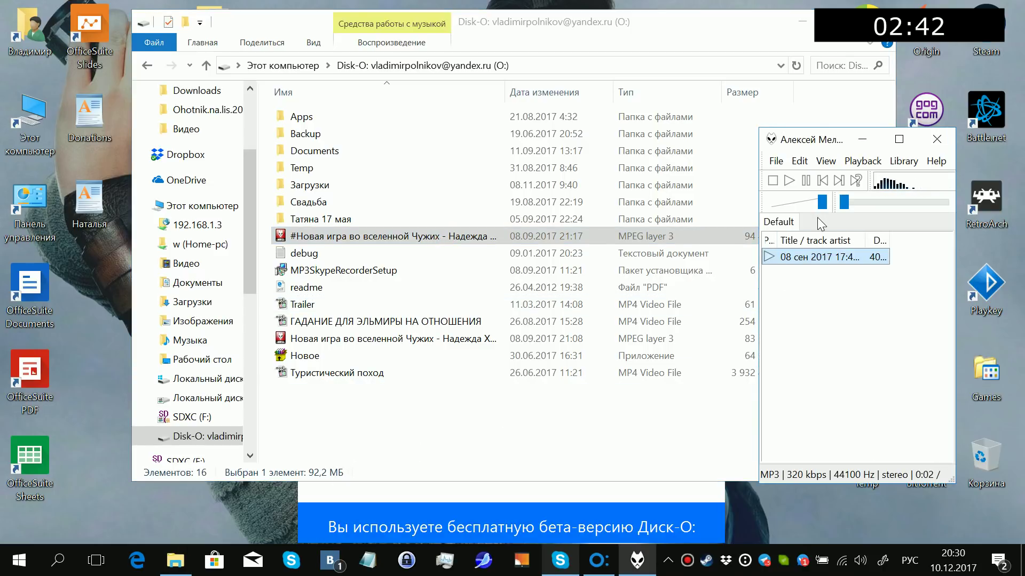
pyautogui.click(805, 182)
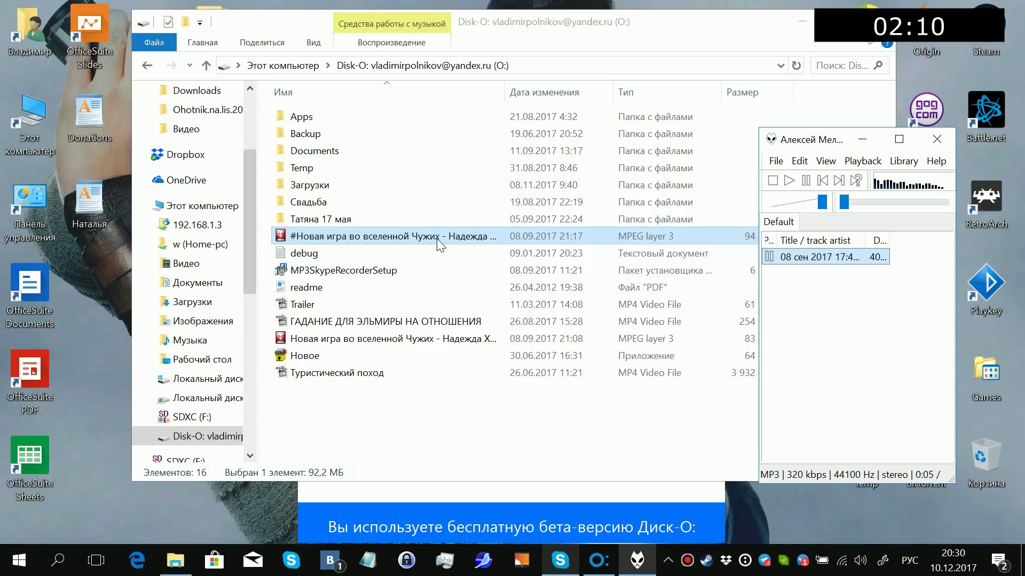
# Play and pause the "Туристический поход" video from the cloud drive, jump to about 49:33, and close both media players
pyautogui.click(354, 372)
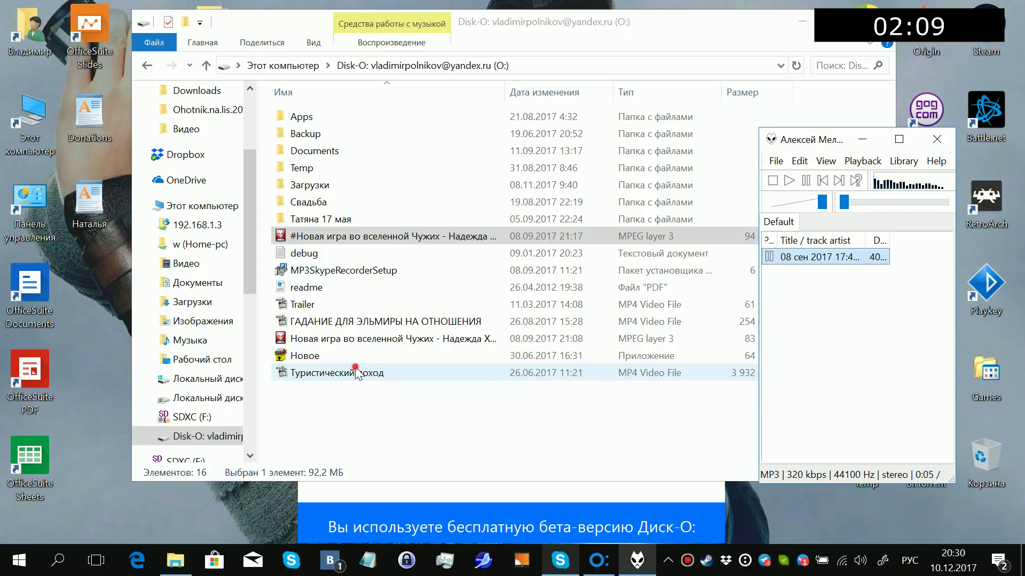
pyautogui.doubleClick(401, 375)
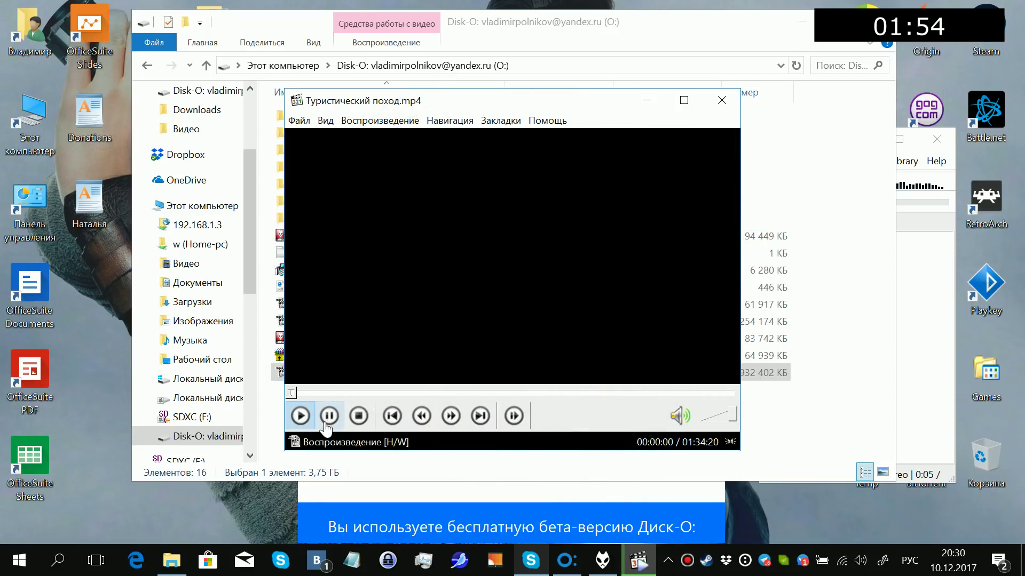
pyautogui.click(328, 418)
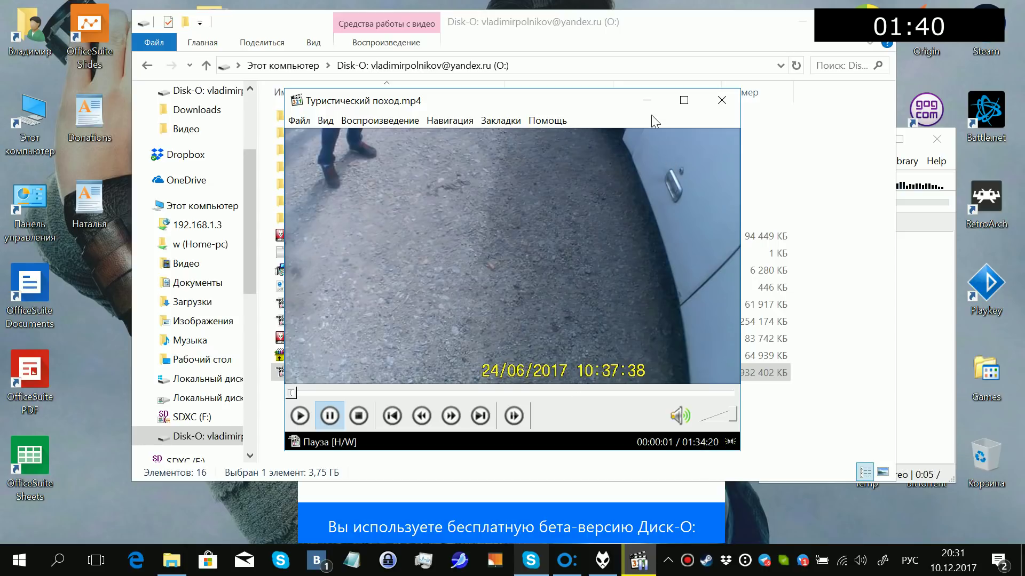
pyautogui.click(522, 394)
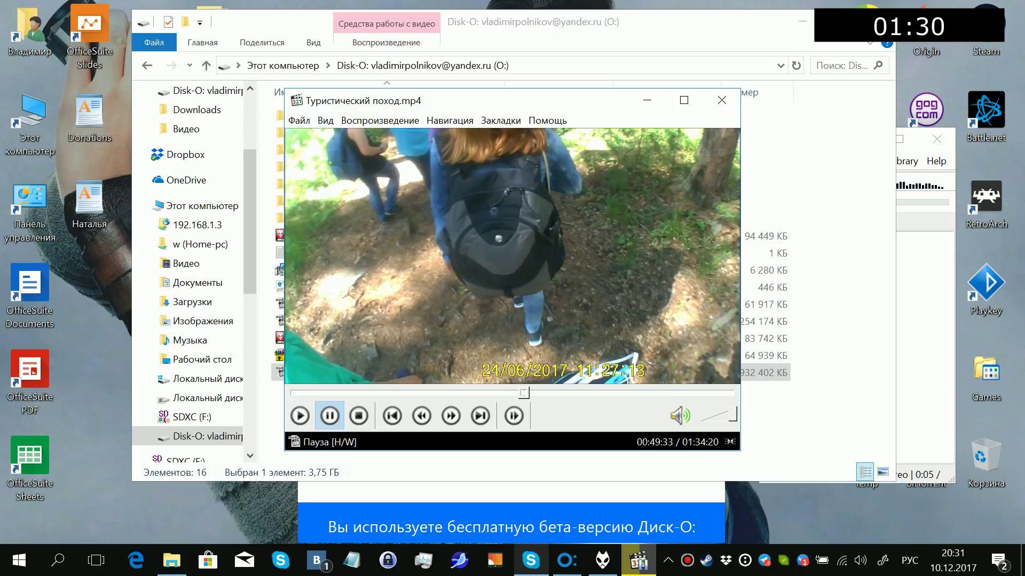
pyautogui.click(720, 101)
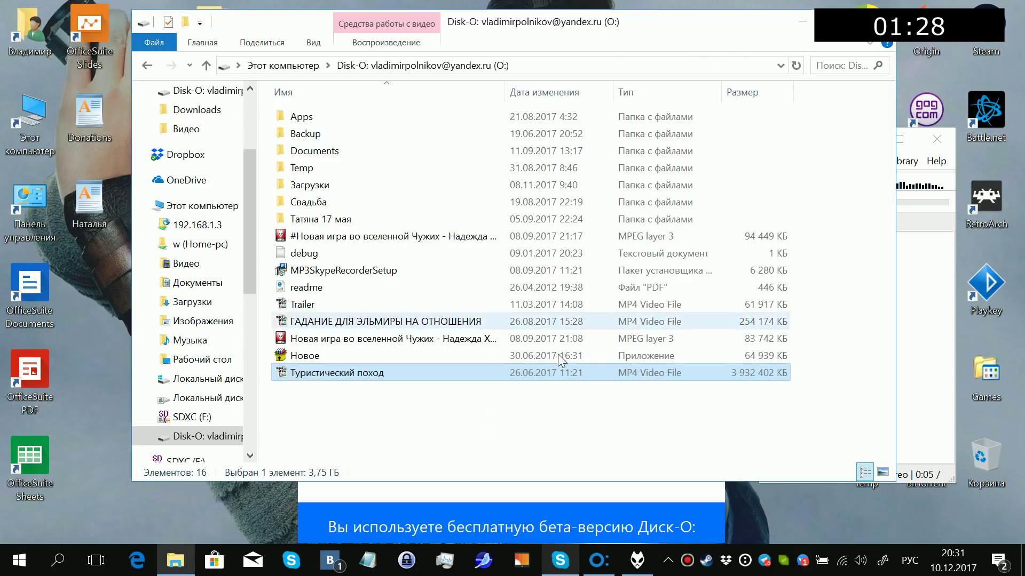
pyautogui.click(953, 144)
pyautogui.click(937, 139)
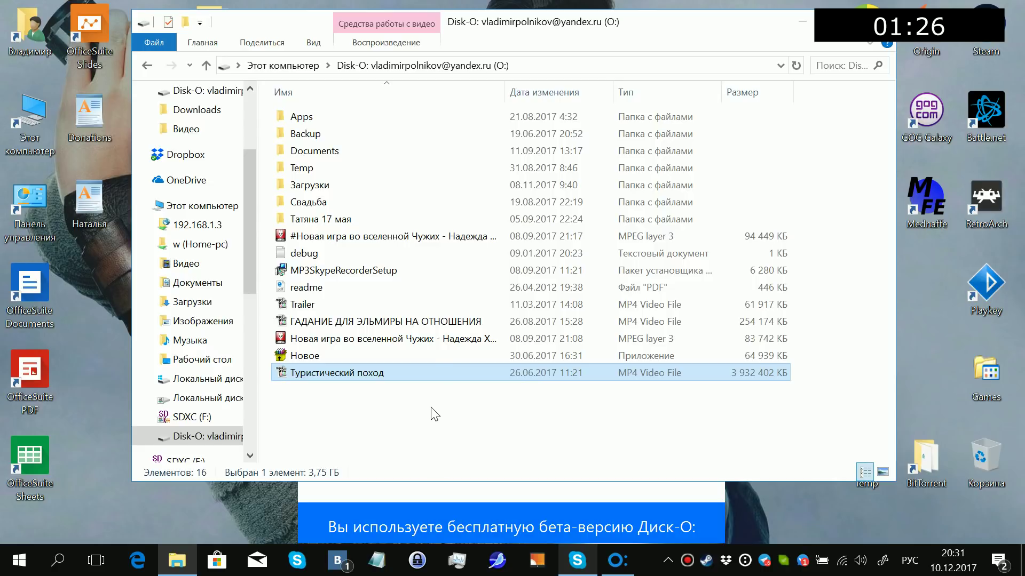
# Close the cloud drive's folder, reopen This PC to view the Disk-O drive among the devices, and close it again
pyautogui.click(434, 415)
pyautogui.hotkey('alt', 'F4')
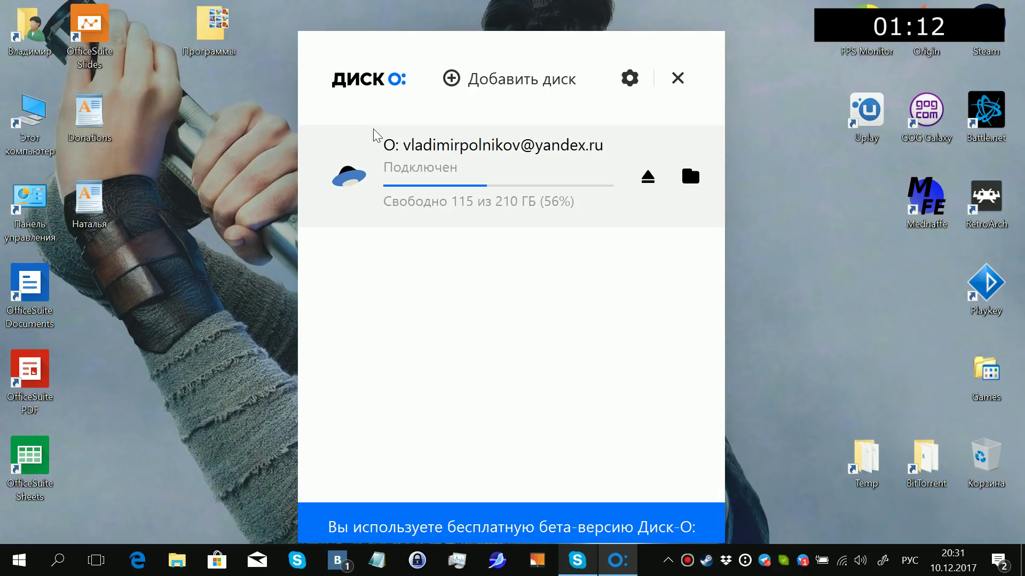
pyautogui.doubleClick(46, 150)
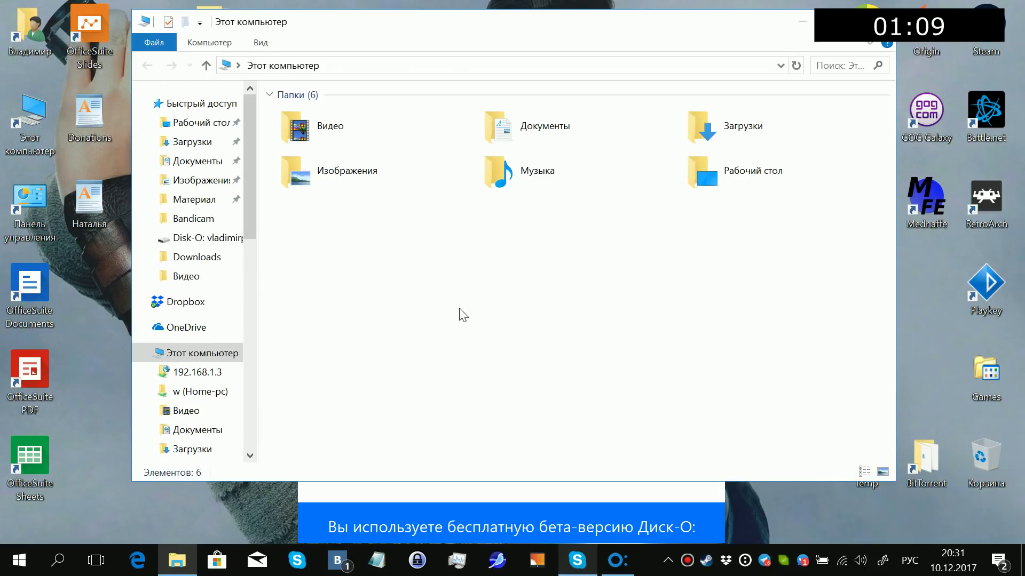
pyautogui.click(457, 304)
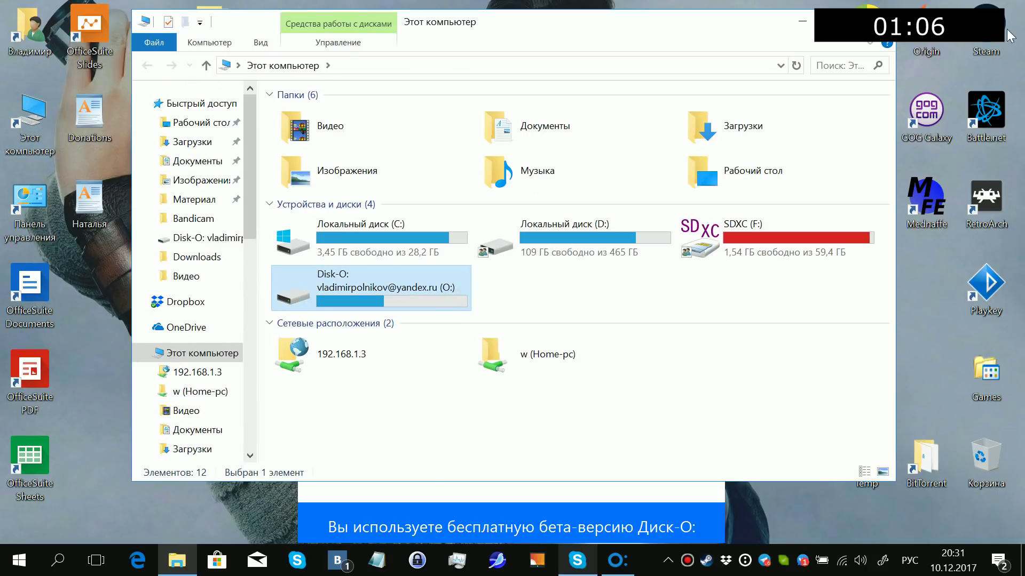
pyautogui.hotkey('alt', 'F4')
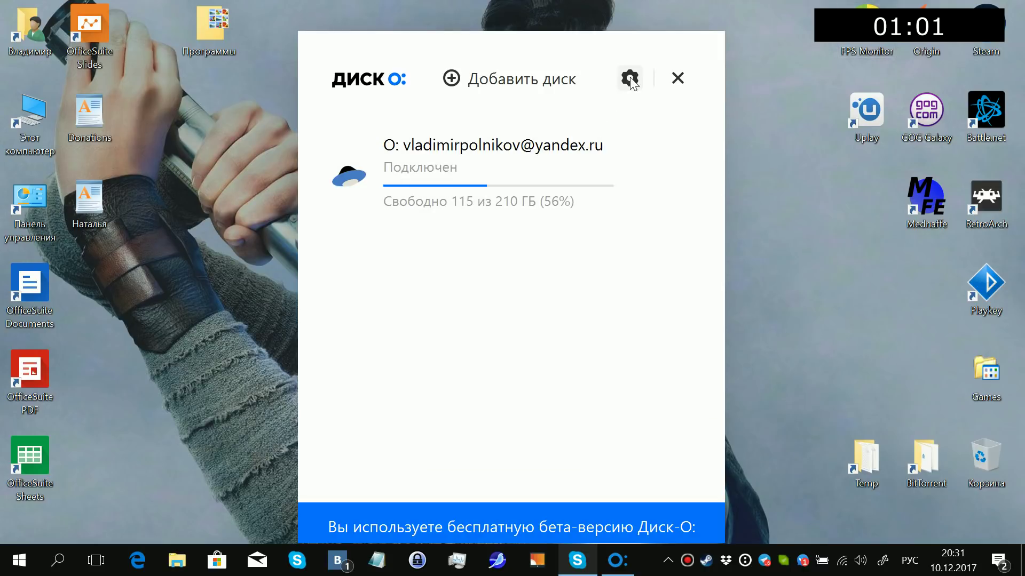
# Open the list of services that can be added in Disk-O and examine the available and upcoming ones
pyautogui.click(533, 80)
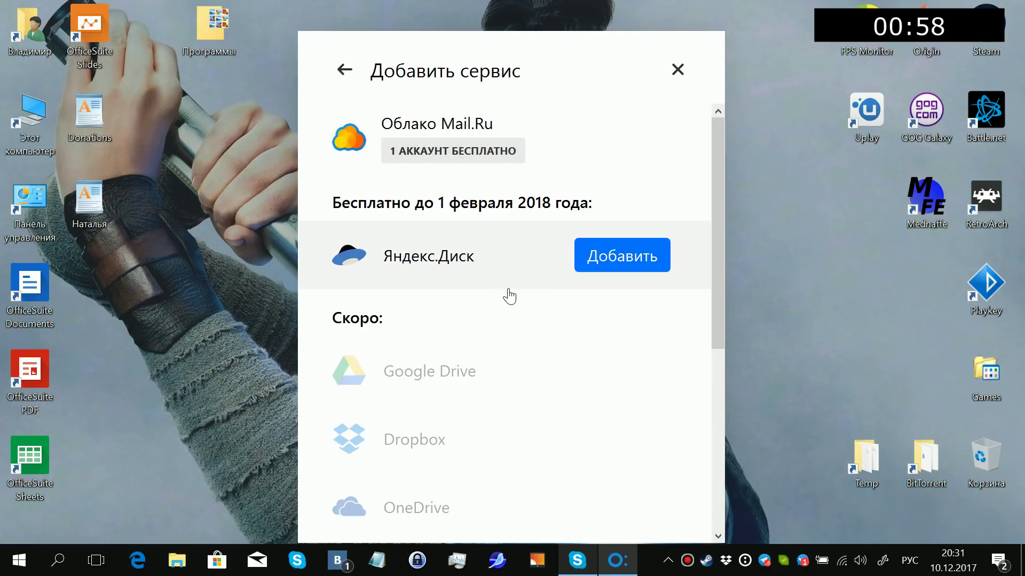
pyautogui.scroll(-4, 539, 303)
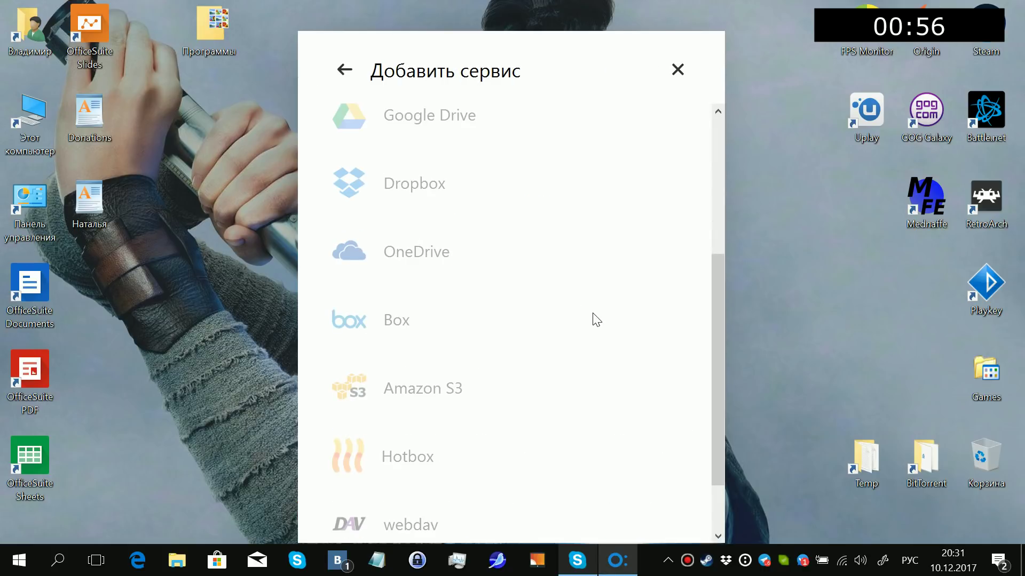
pyautogui.scroll(3, 594, 319)
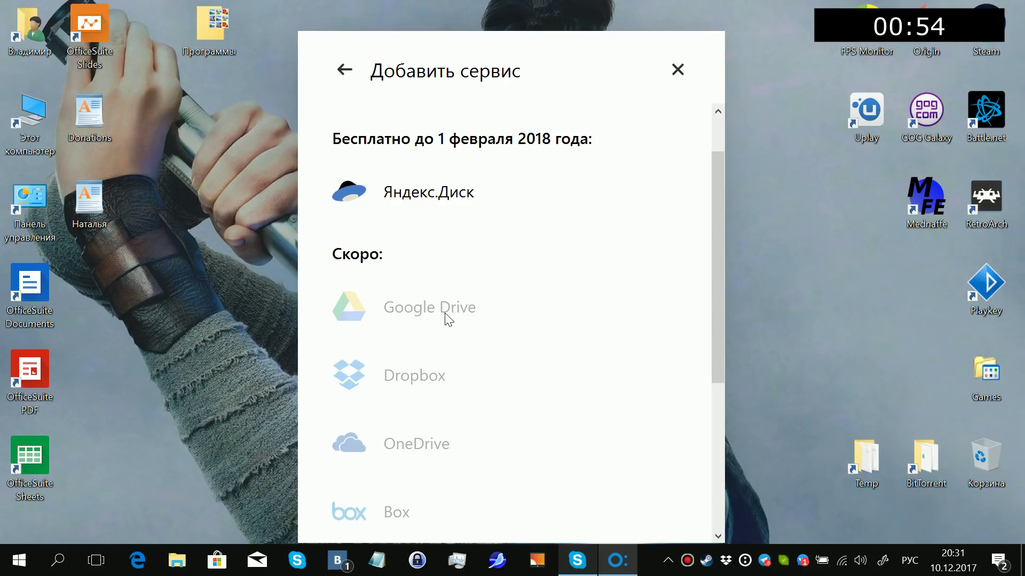
pyautogui.scroll(-2, 442, 379)
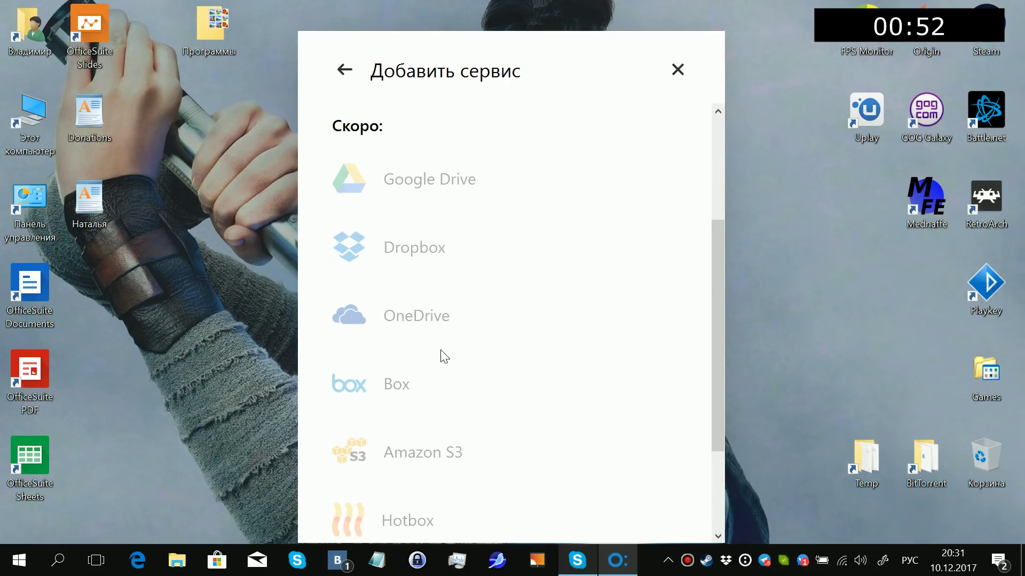
pyautogui.scroll(-1, 444, 354)
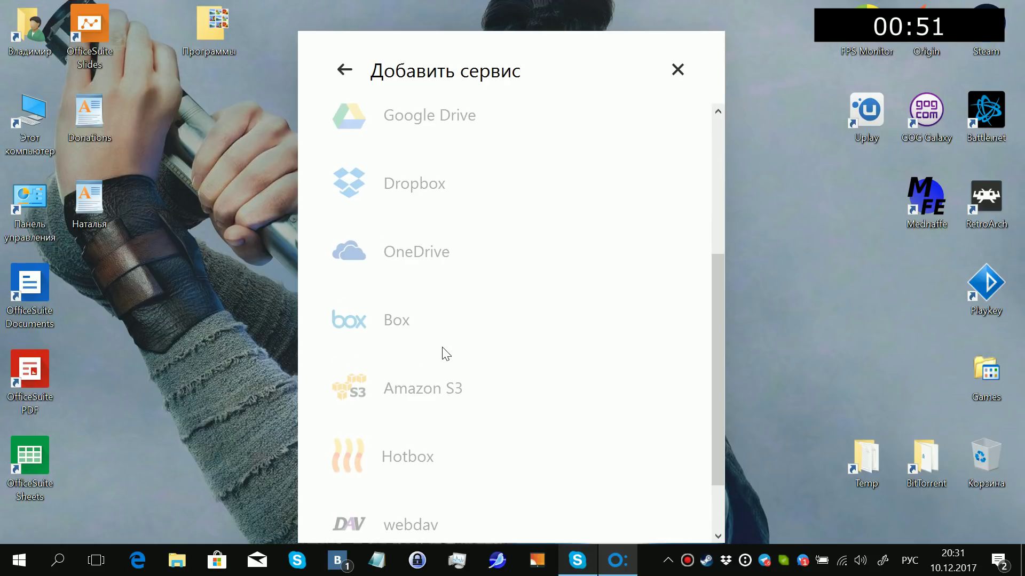
pyautogui.scroll(-1, 429, 409)
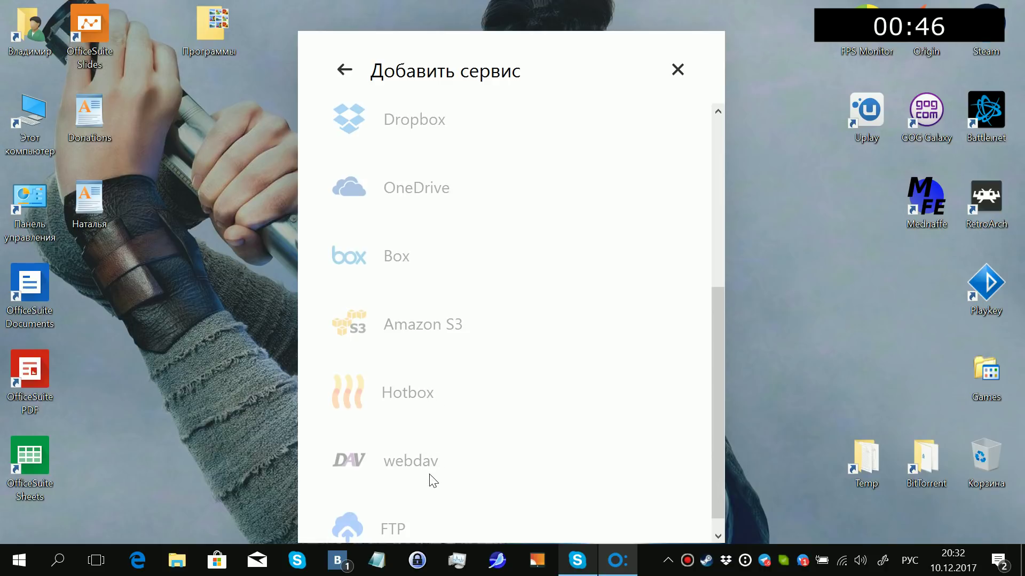
# Examine the rest of the upcoming services down to FTP and the Облако Mail.Ru and Яндекс.Диск offers, and return to the drive overview
pyautogui.scroll(-1, 435, 475)
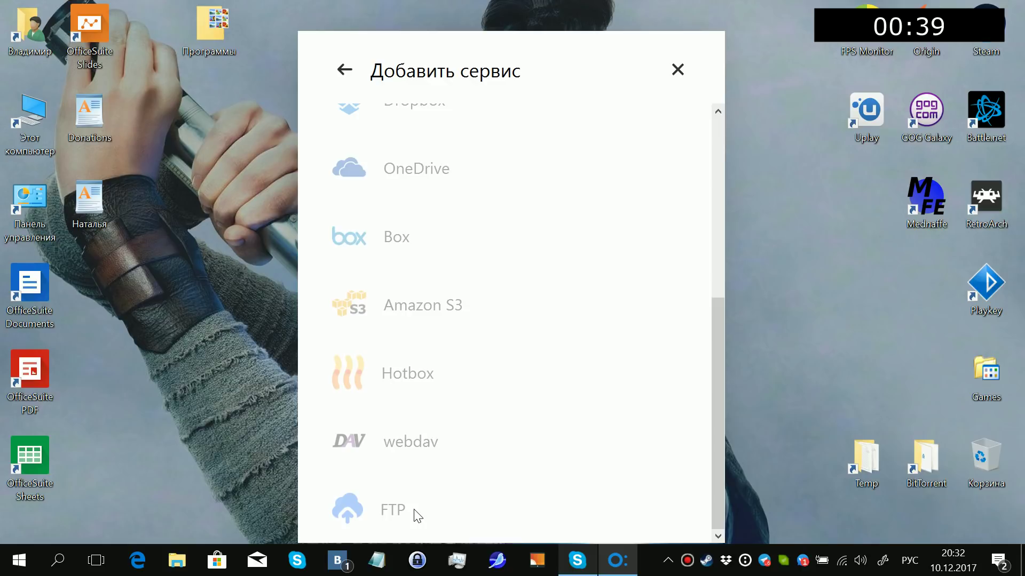
pyautogui.scroll(5, 475, 414)
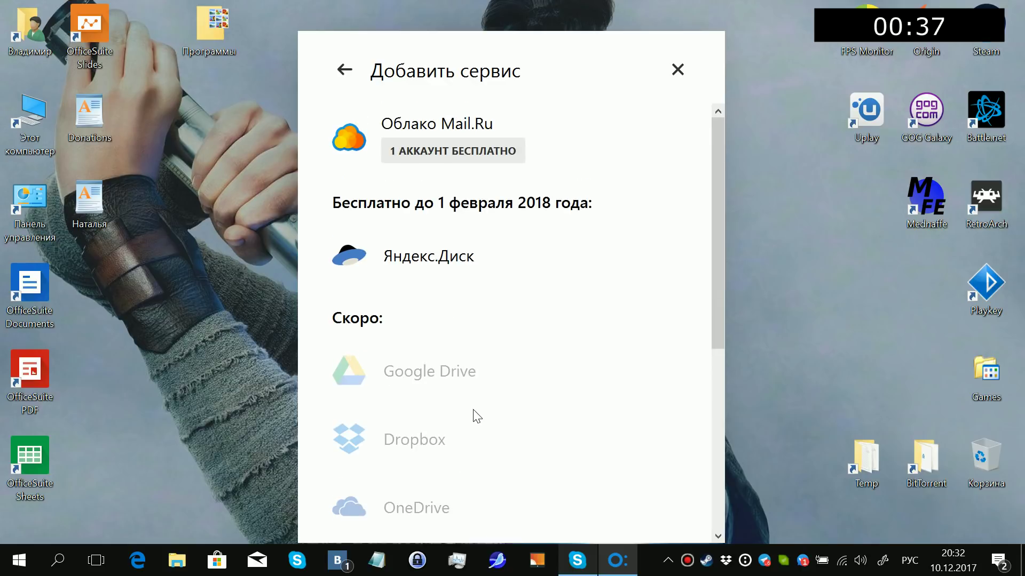
pyautogui.moveTo(456, 241)
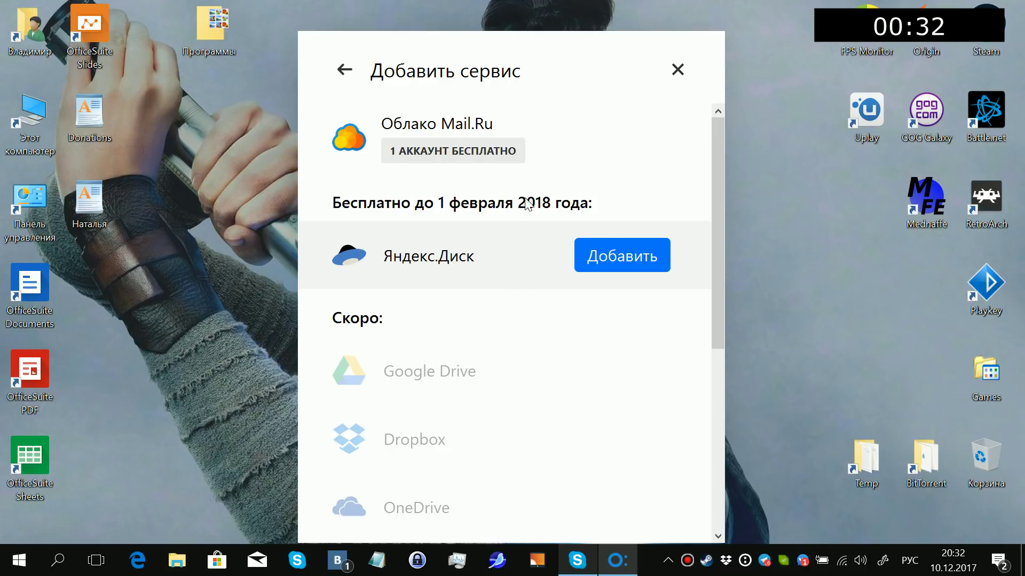
pyautogui.moveTo(539, 165)
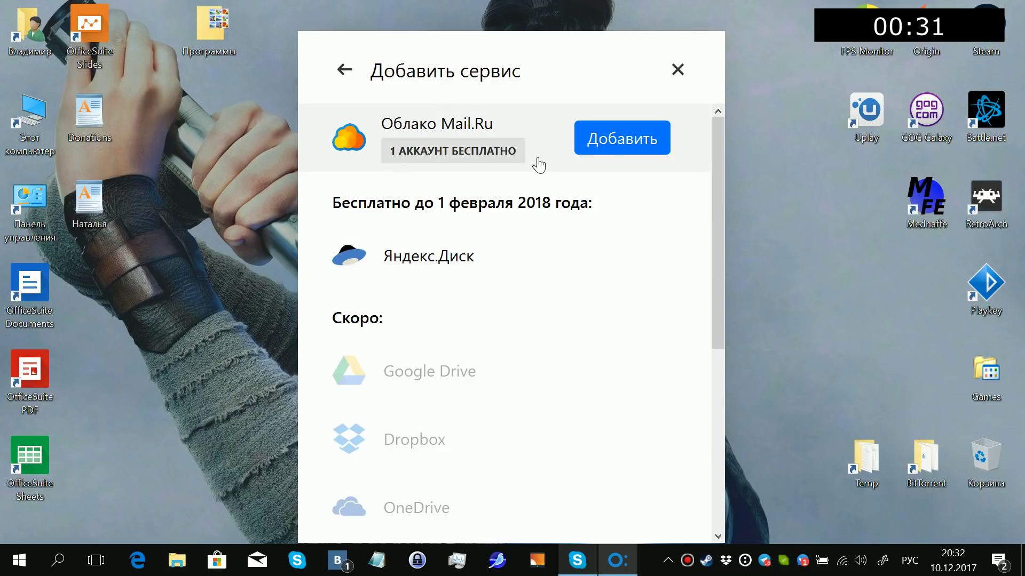
pyautogui.moveTo(521, 257)
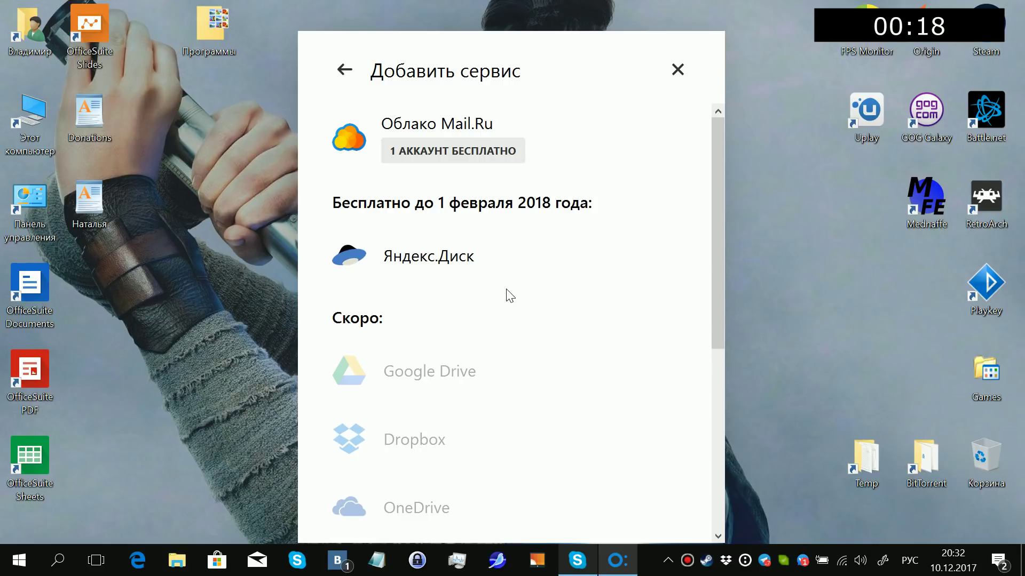
pyautogui.click(345, 71)
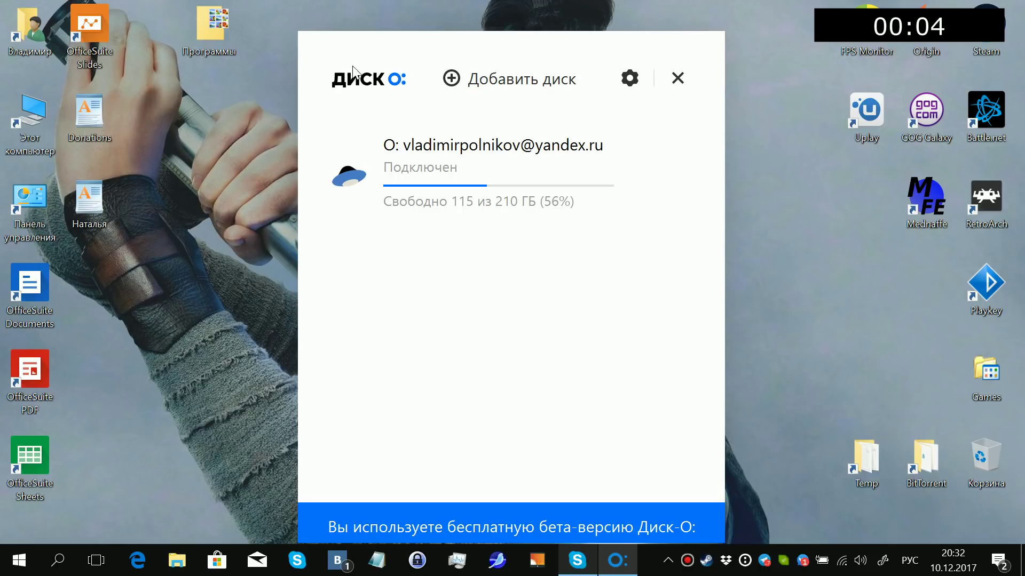
# Reopen the list of addable services to review the Облако Mail.Ru and Яндекс.Диск entries, and leave it, closing the Disk-O window
pyautogui.click(544, 83)
pyautogui.moveTo(517, 150)
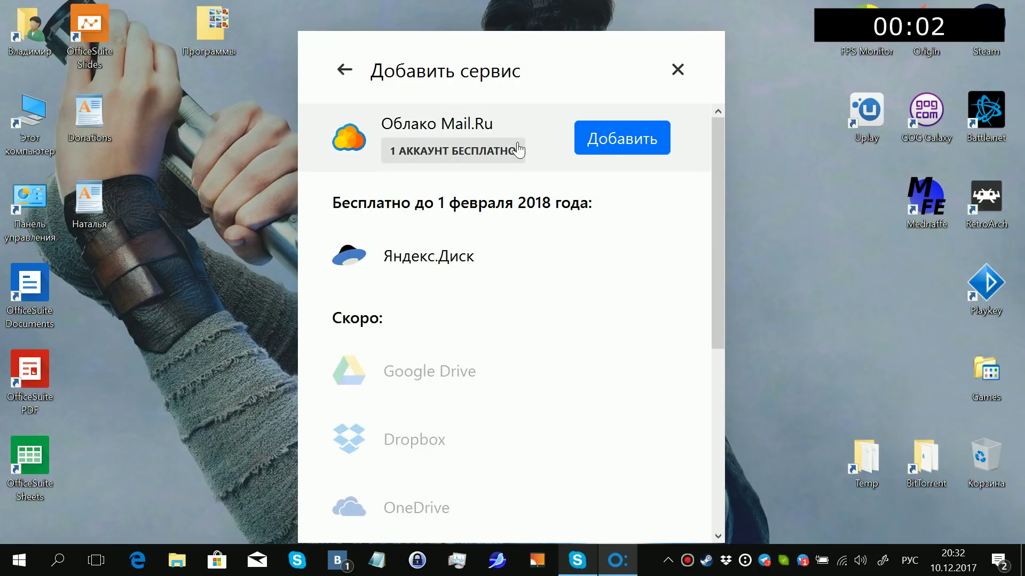
pyautogui.moveTo(496, 240)
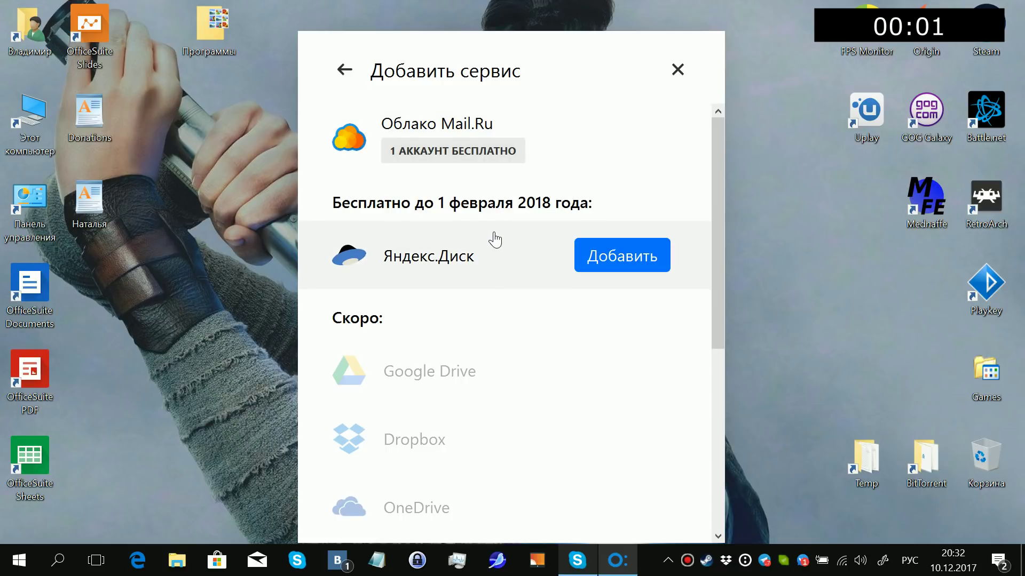
pyautogui.click(344, 70)
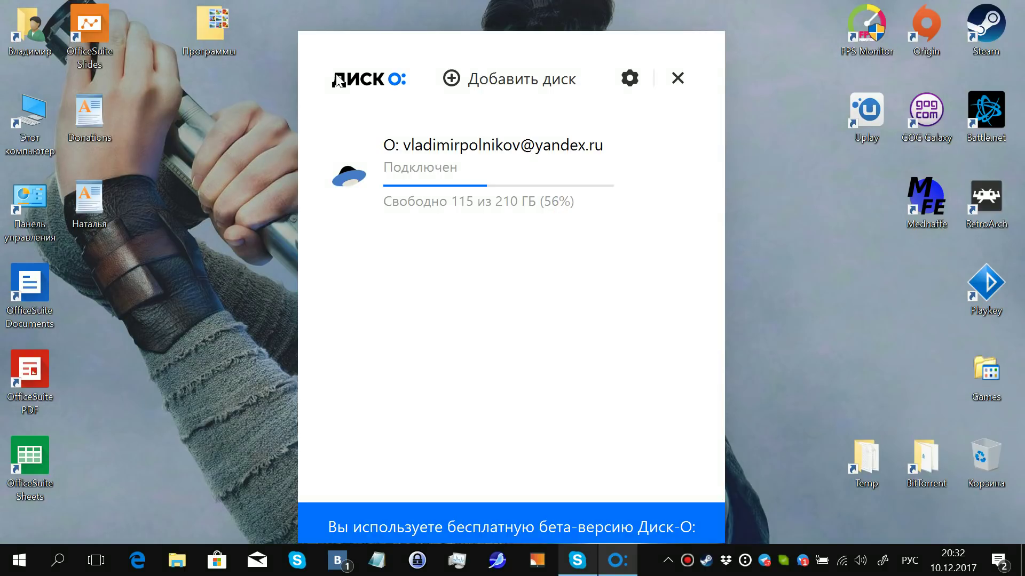
pyautogui.click(687, 84)
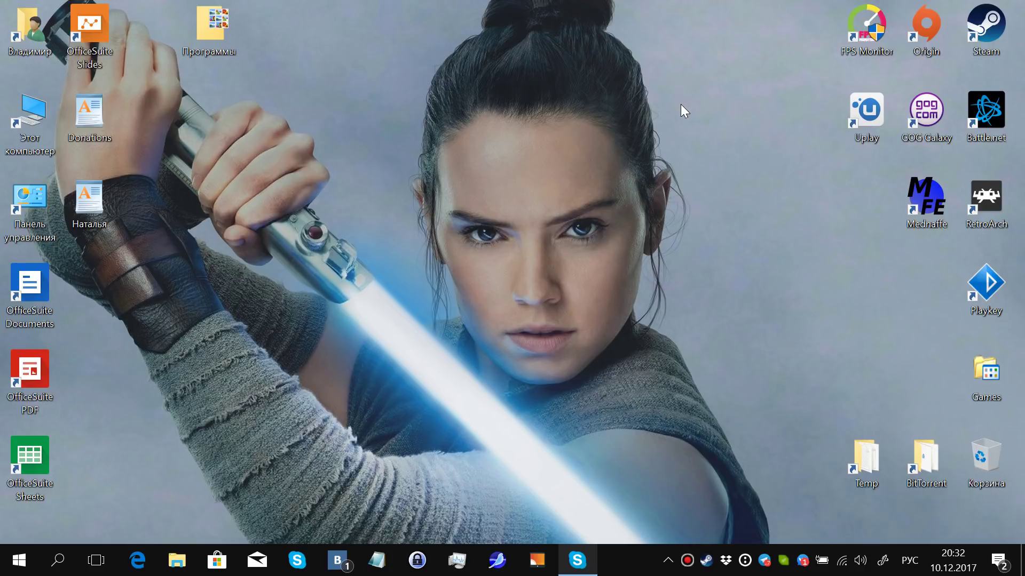